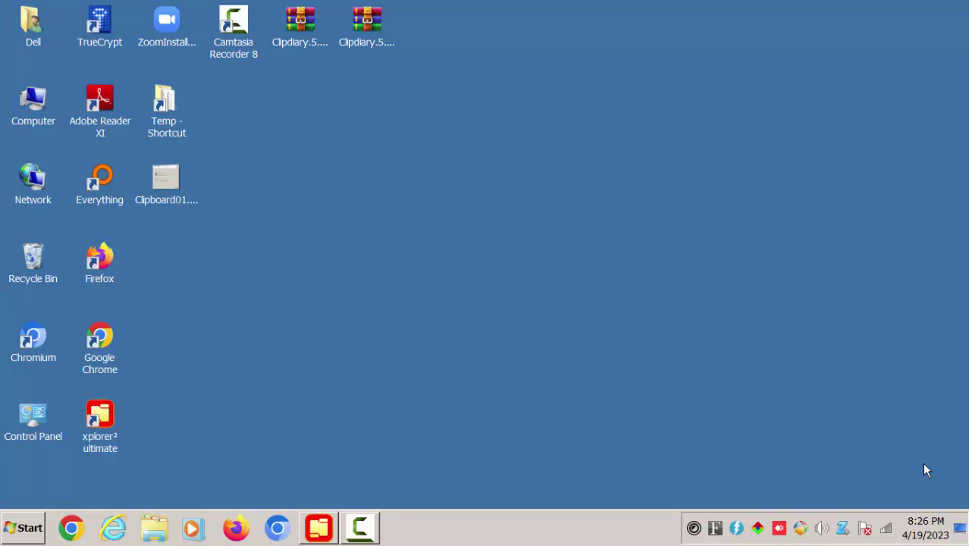
Refresh the Windows desktop from its right-click menu.
{"action": "right_click", "coordinate": [584, 184]}
{"action": "left_click", "coordinate": [619, 220]}
Extract Serial.txt and Clipdiary.5.0.exe from the Clipdiary 5.0 archive to the desktop, then close WinRAR.
{"action": "double_click", "coordinate": [296, 25]}
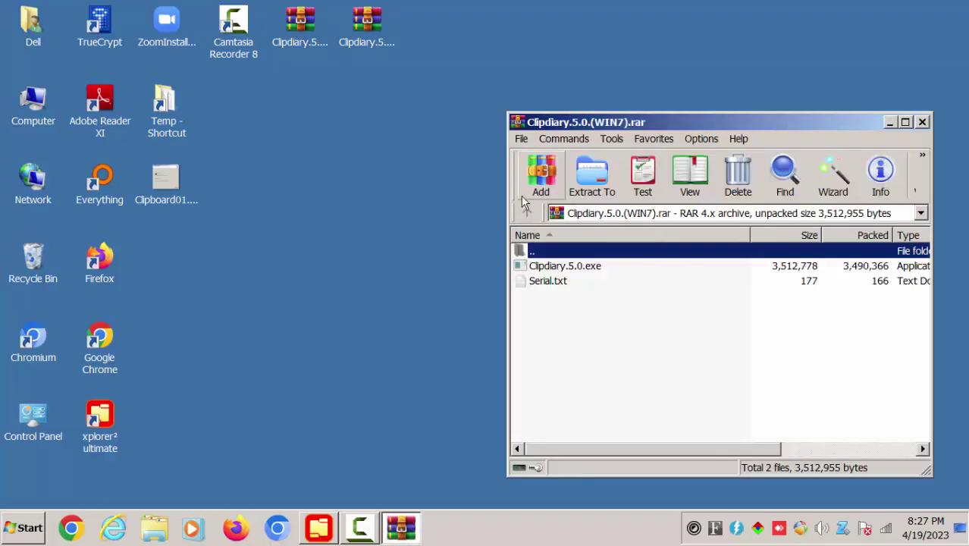
{"action": "left_click", "coordinate": [694, 325]}
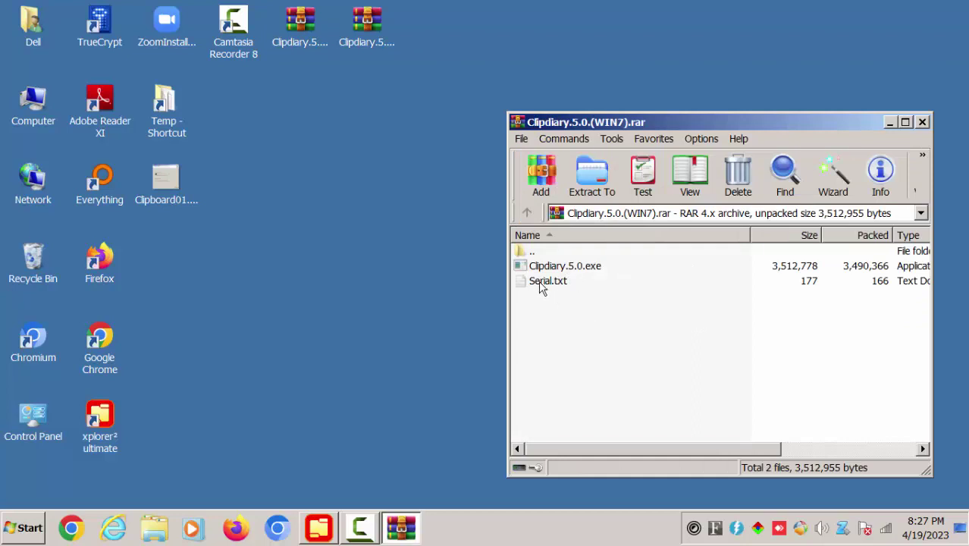
{"action": "left_click_drag", "start_coordinate": [540, 281], "coordinate": [447, 273]}
{"action": "left_click_drag", "start_coordinate": [536, 267], "coordinate": [472, 254]}
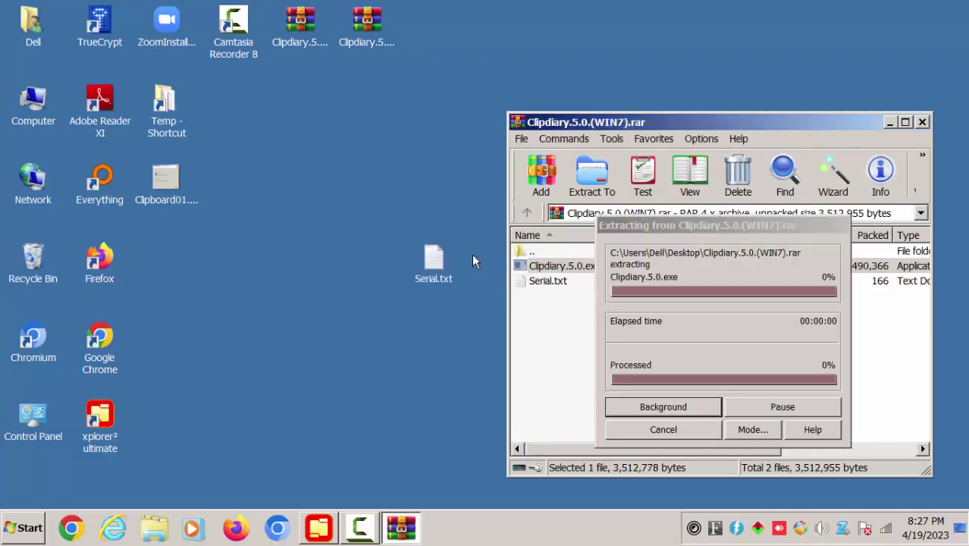
{"action": "left_click", "coordinate": [923, 124]}
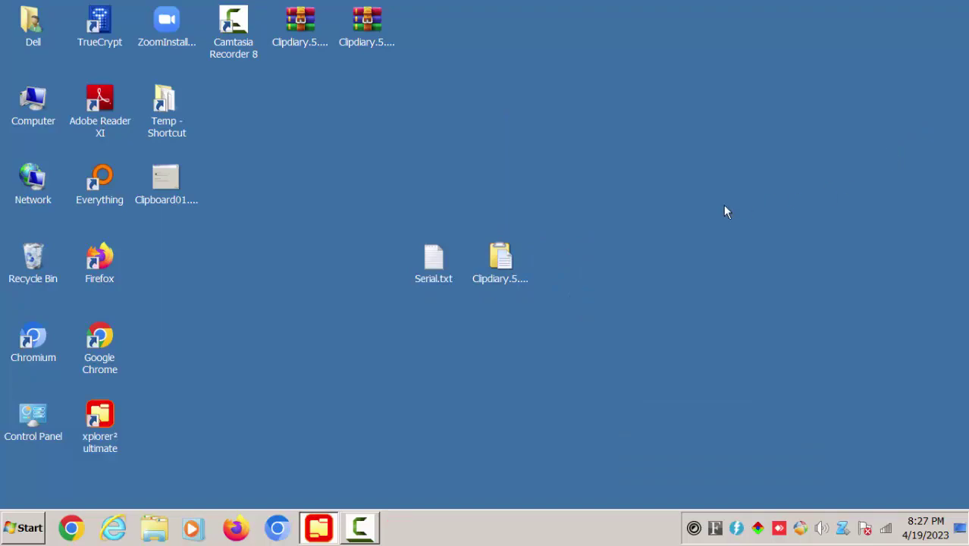
Install Clipdiary 5.0 to the default folder, accepting the license, and launch it on finish.
{"action": "double_click", "coordinate": [511, 265]}
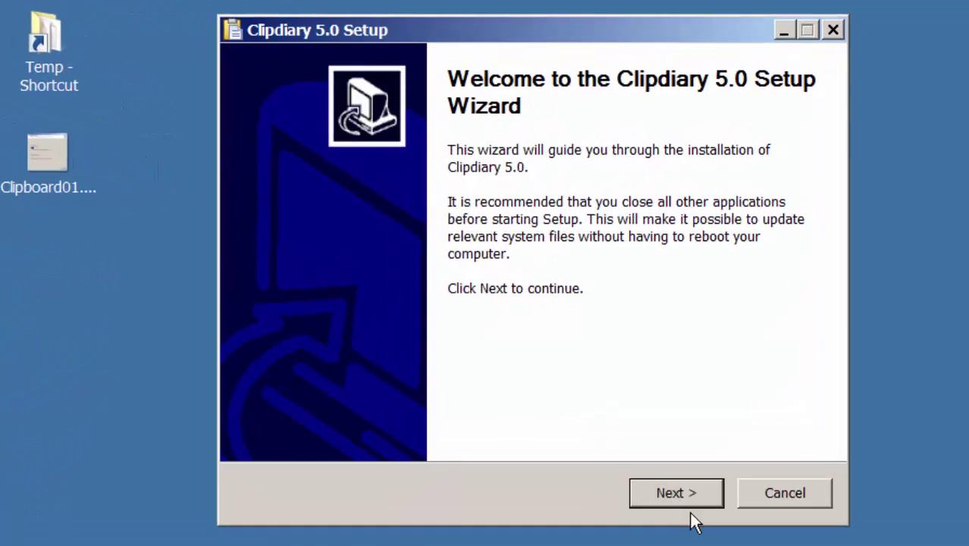
{"action": "left_click", "coordinate": [691, 497]}
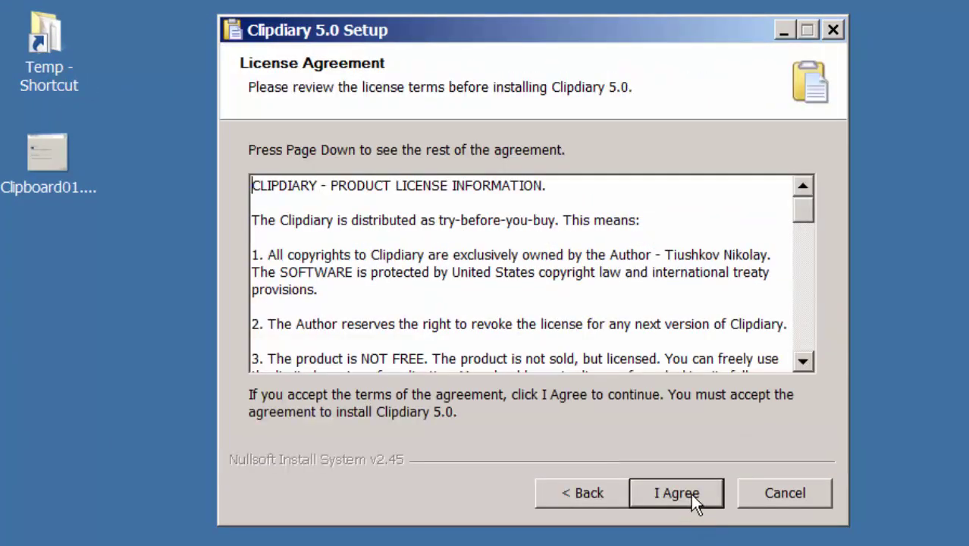
{"action": "left_click", "coordinate": [691, 494]}
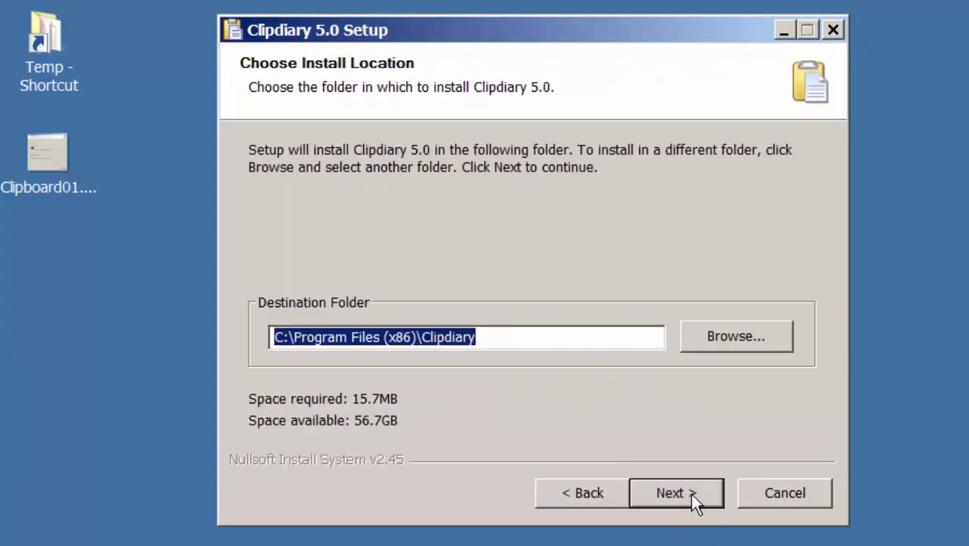
{"action": "left_click", "coordinate": [691, 494]}
{"action": "left_click", "coordinate": [691, 494]}
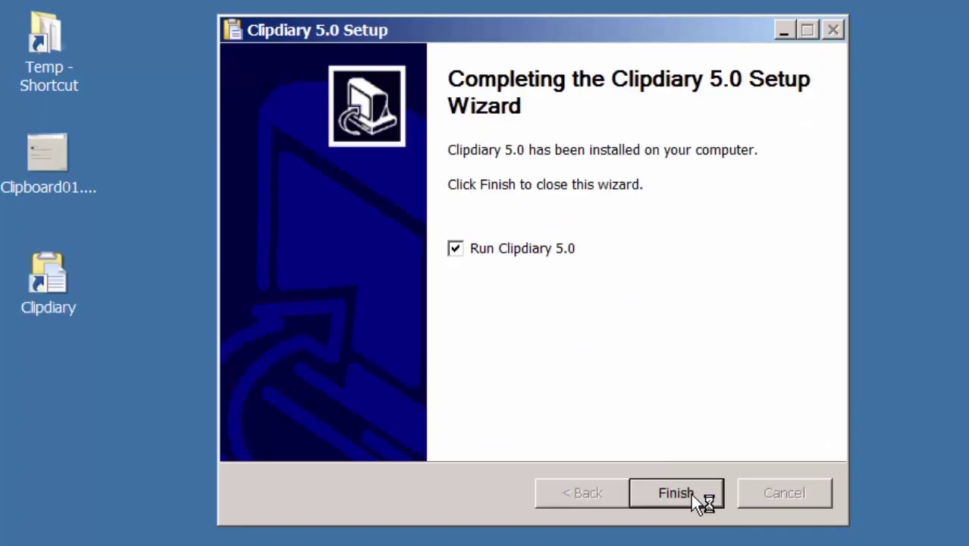
{"action": "left_click", "coordinate": [691, 493]}
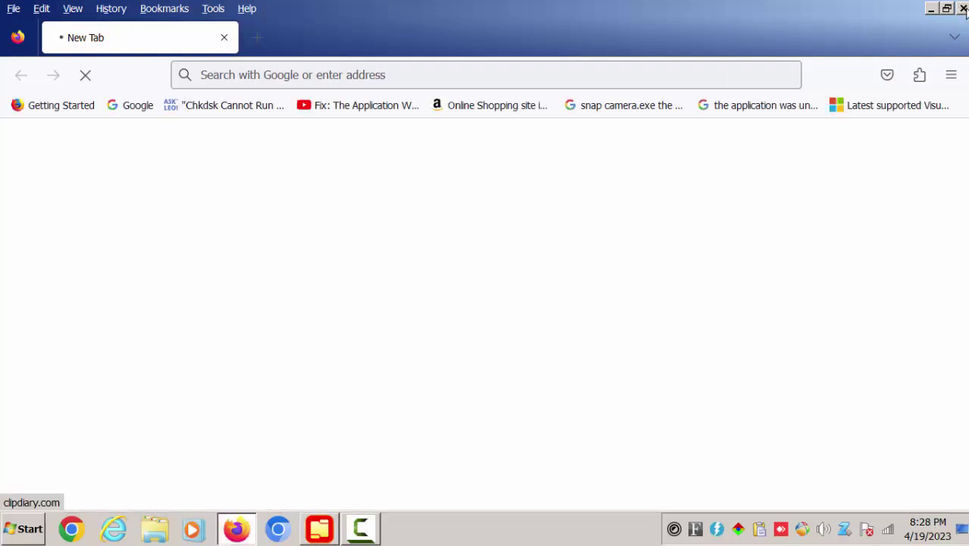
Close Firefox, bring up Clipdiary's history window and view its About Clipdiary information.
{"action": "left_click", "coordinate": [963, 8]}
{"action": "left_click", "coordinate": [760, 531]}
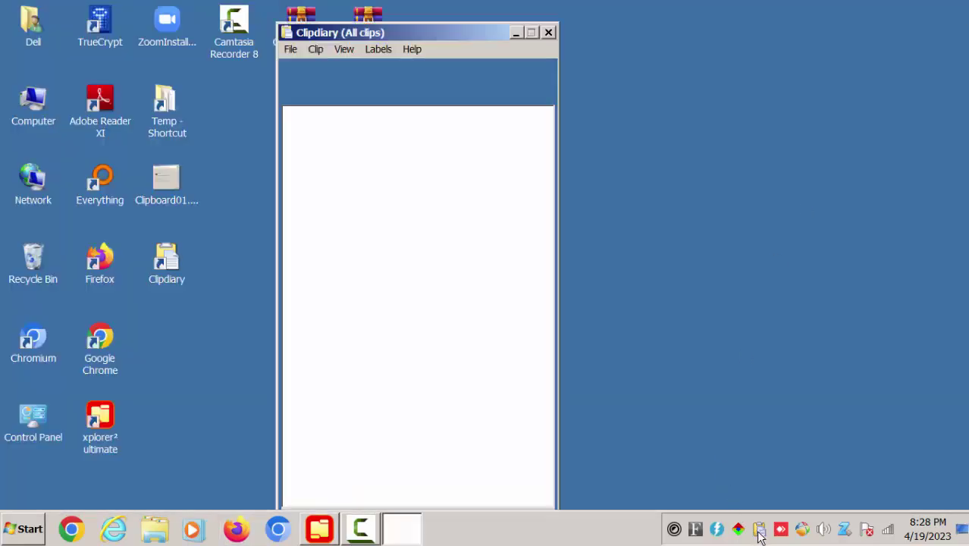
{"action": "left_click", "coordinate": [420, 51]}
{"action": "left_click", "coordinate": [441, 83]}
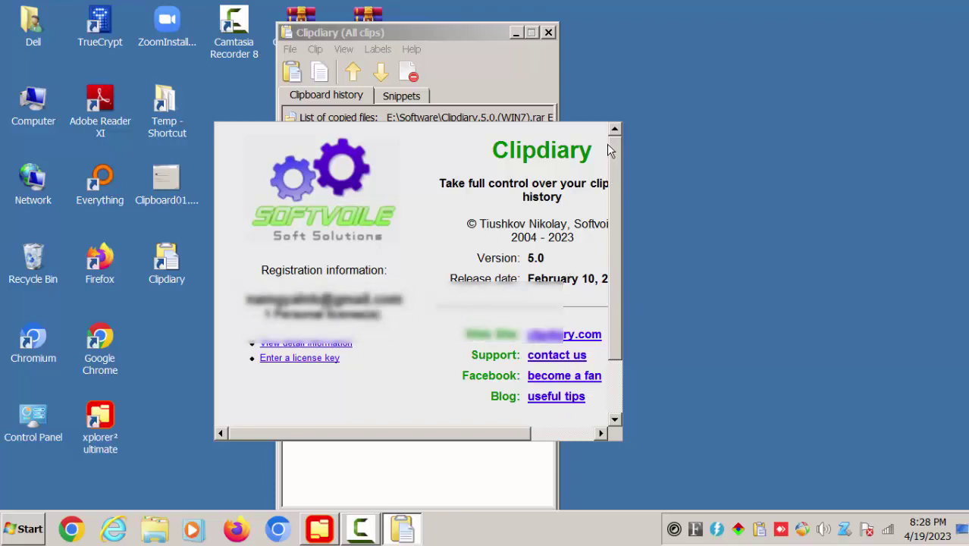
{"action": "key", "text": "Escape"}
{"action": "left_click", "coordinate": [413, 50]}
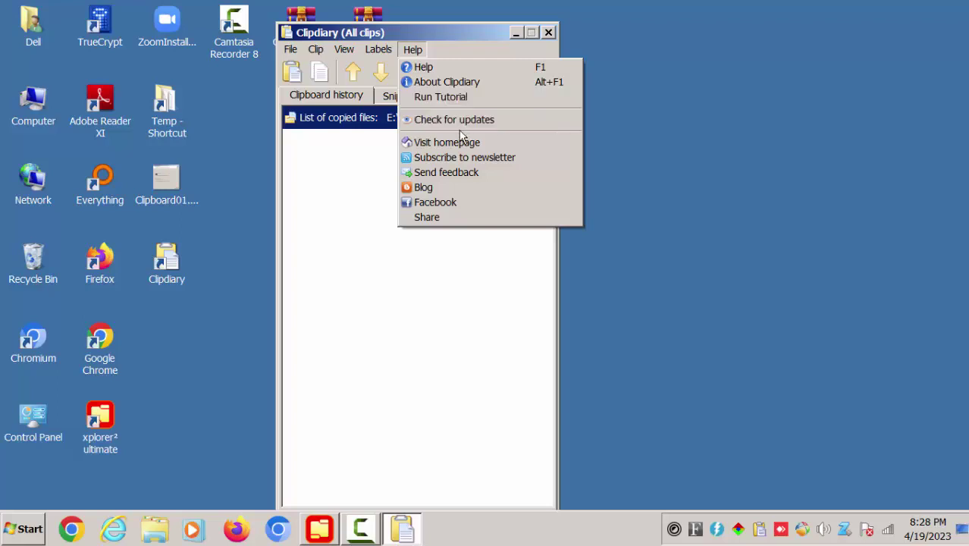
{"action": "key", "text": "Escape"}
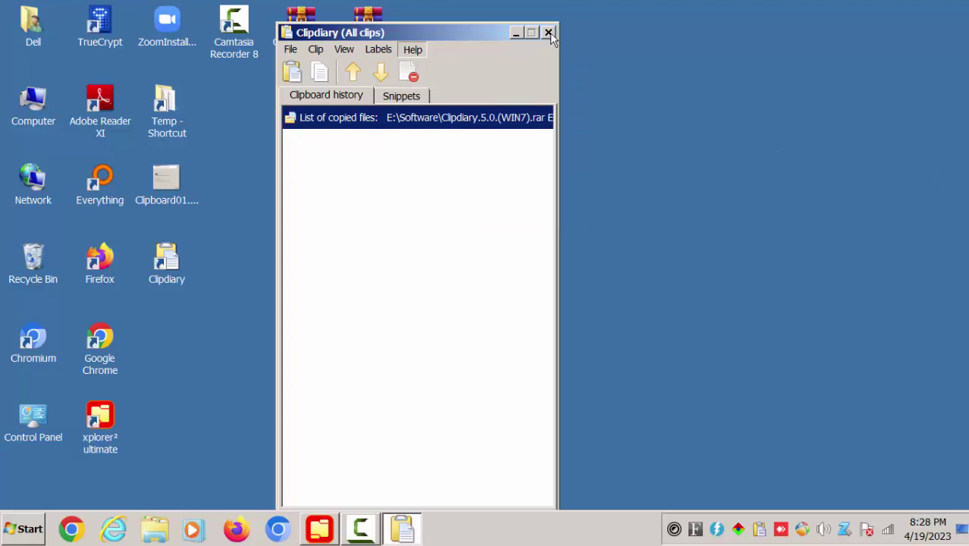
Move the Clipdiary window right and view the serial key in Serial.txt.
{"action": "left_click_drag", "start_coordinate": [498, 32], "coordinate": [743, 29]}
{"action": "double_click", "coordinate": [433, 273]}
{"action": "left_click", "coordinate": [682, 168]}
{"action": "key", "text": "ctrl+a"}
{"action": "left_click", "coordinate": [814, 84]}
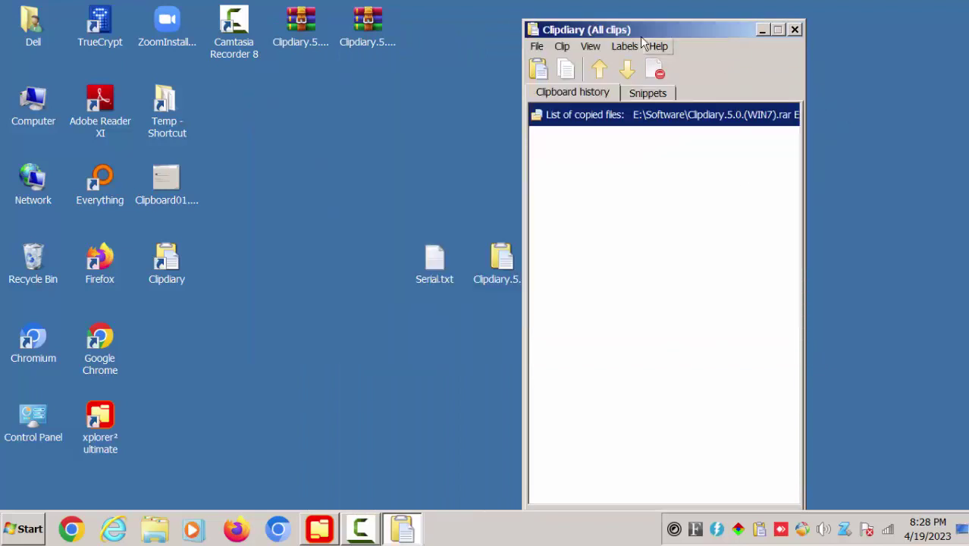
{"action": "left_click", "coordinate": [659, 47]}
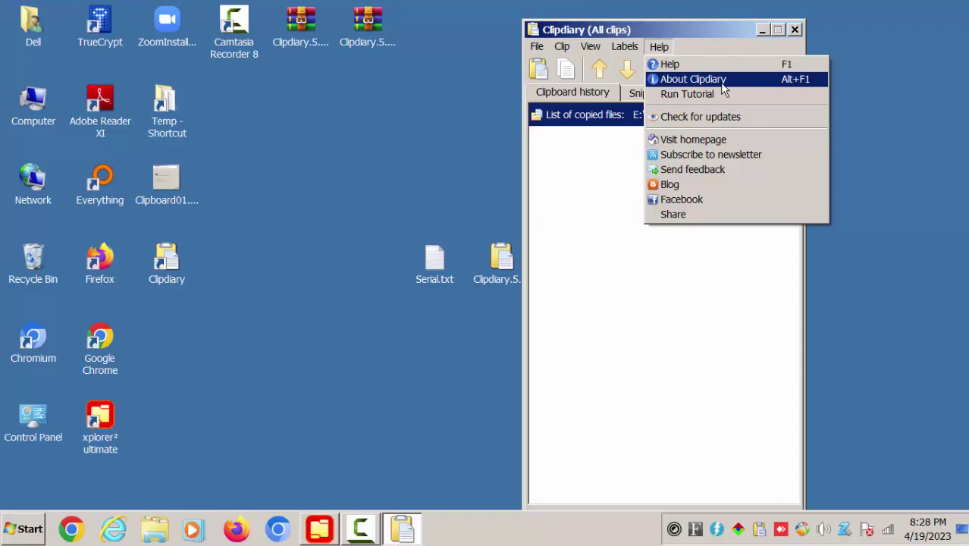
Check for Clipdiary updates and delete the extracted Serial.txt and installer from the desktop.
{"action": "left_click", "coordinate": [742, 119]}
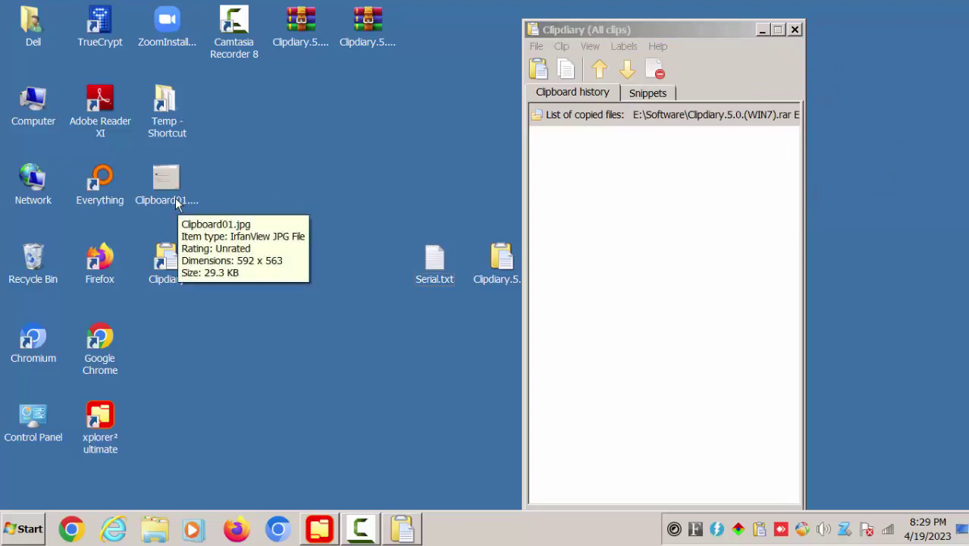
{"action": "mouse_move", "coordinate": [401, 209]}
{"action": "left_mouse_down"}
{"action": "mouse_move", "coordinate": [491, 311]}
{"action": "mouse_move", "coordinate": [510, 313]}
{"action": "left_mouse_up"}
{"action": "key", "text": "Delete"}
{"action": "key", "text": "Return"}
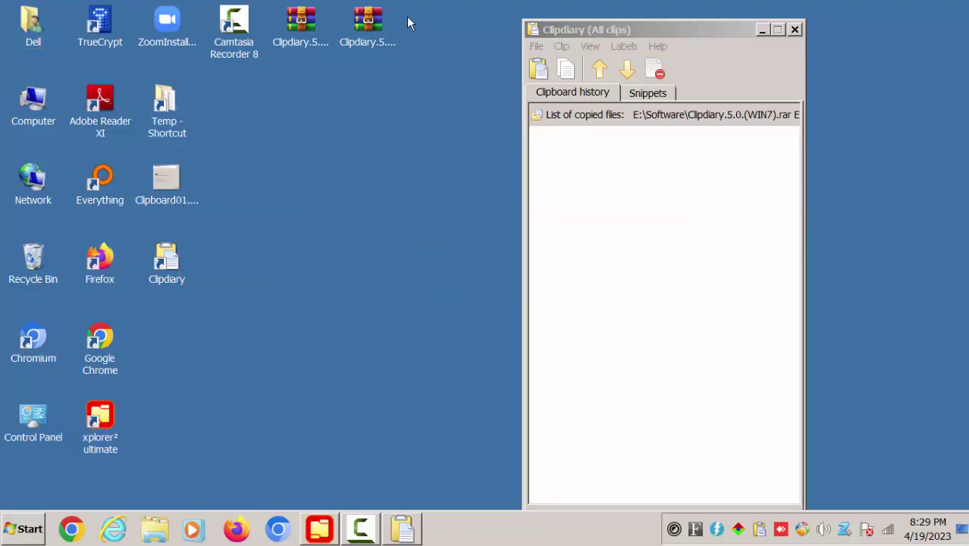
Copy both Clipdiary archives, then Clipboard01.jpg, and widen the clip list to show full paths.
{"action": "mouse_move", "coordinate": [410, 15]}
{"action": "left_mouse_down"}
{"action": "mouse_move", "coordinate": [330, 91]}
{"action": "mouse_move", "coordinate": [302, 93]}
{"action": "left_mouse_up"}
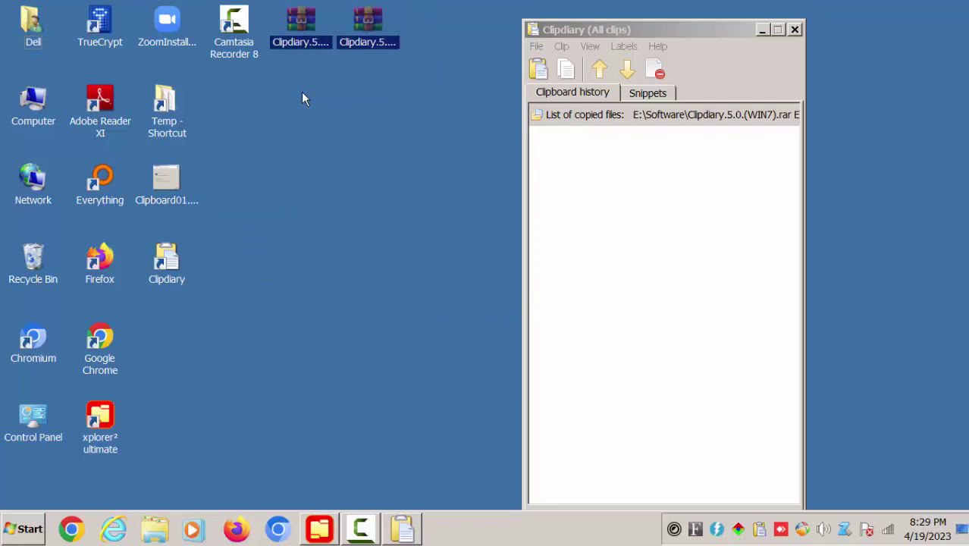
{"action": "key", "text": "ctrl+c"}
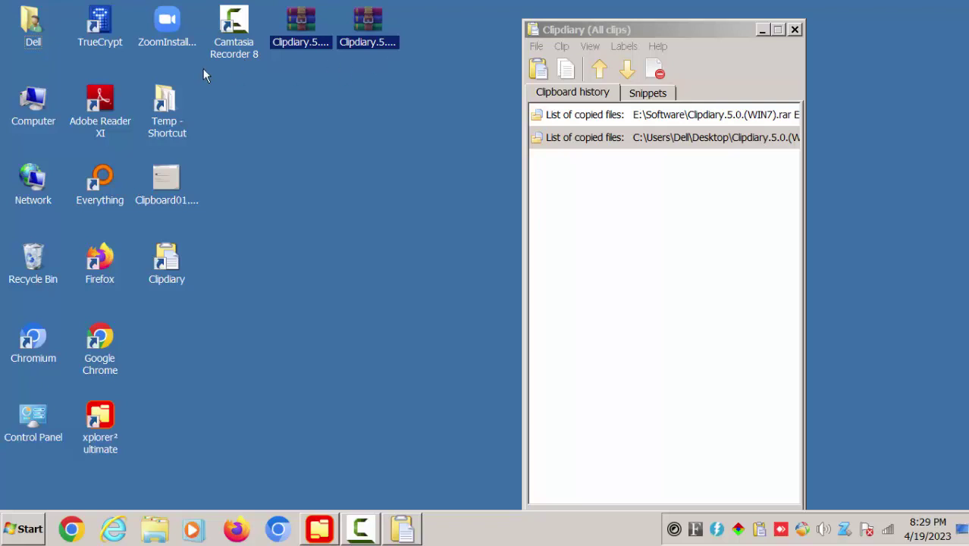
{"action": "left_click", "coordinate": [167, 192]}
{"action": "key", "text": "ctrl+c"}
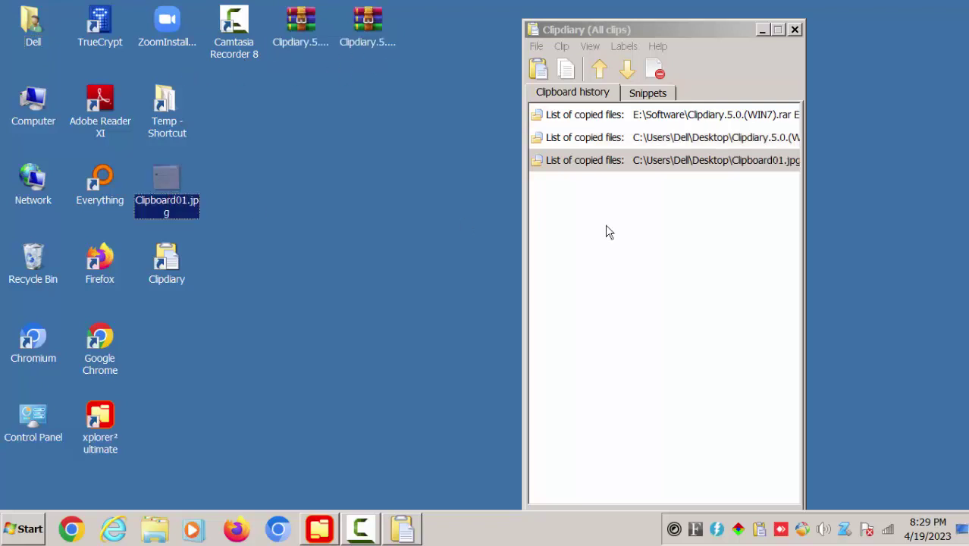
{"action": "left_click", "coordinate": [679, 217]}
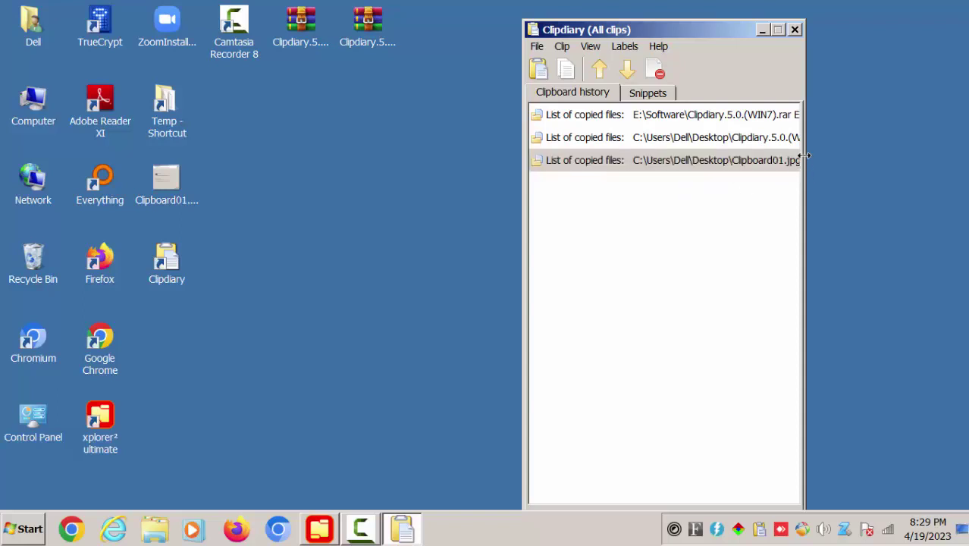
{"action": "left_click_drag", "start_coordinate": [803, 156], "coordinate": [888, 157]}
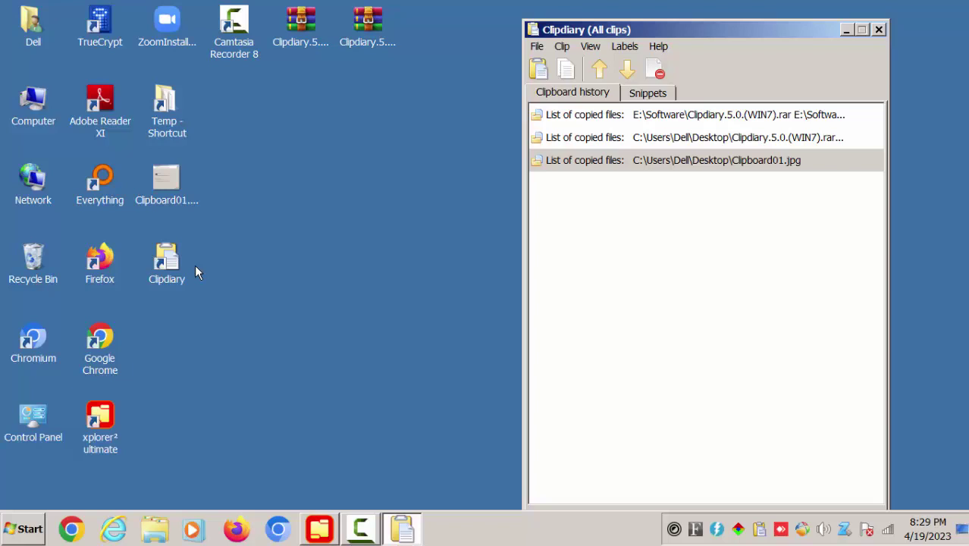
In Options, test sound6.wav as the notification sound, keep sound4.wav, and go to Hot keys.
{"action": "key", "text": "ctrl+o"}
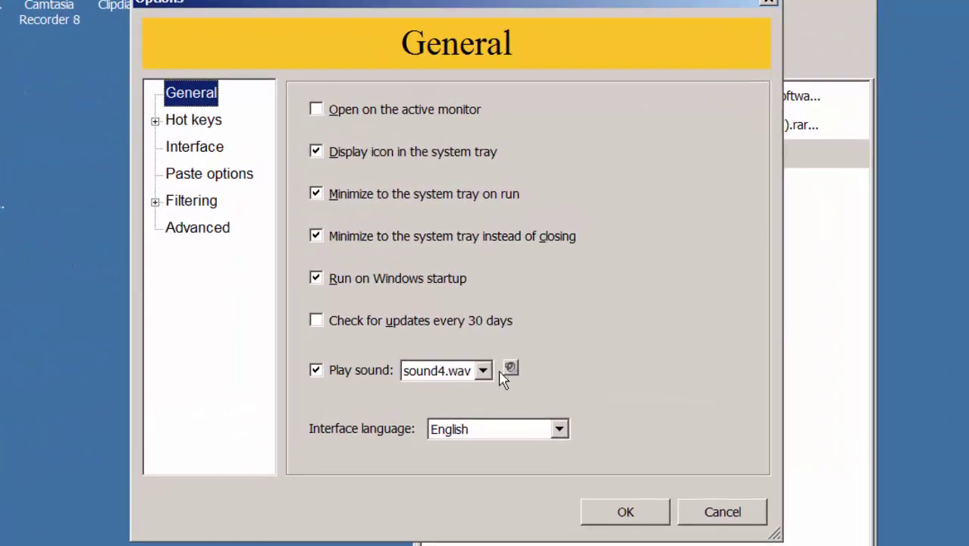
{"action": "left_click", "coordinate": [502, 364]}
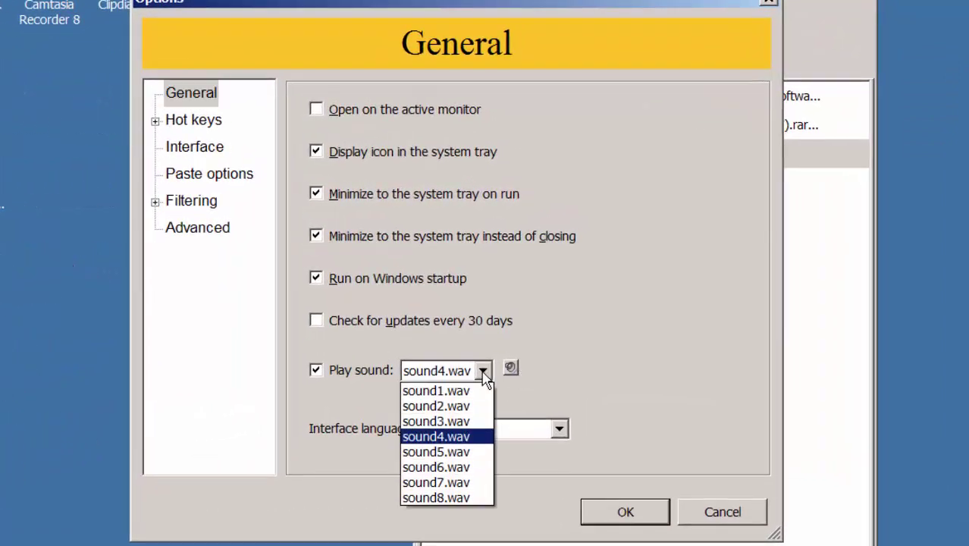
{"action": "left_click", "coordinate": [459, 468]}
{"action": "left_click", "coordinate": [513, 369]}
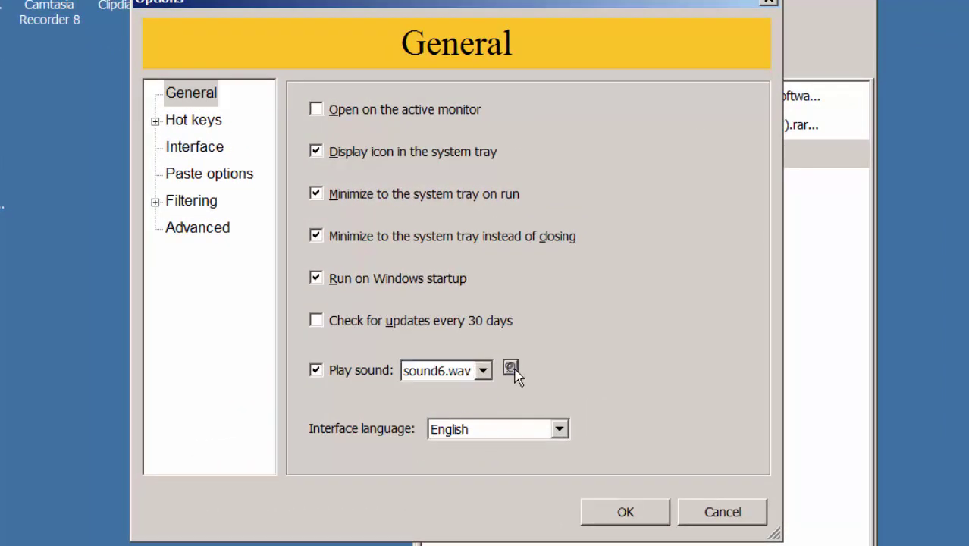
{"action": "left_click", "coordinate": [471, 437]}
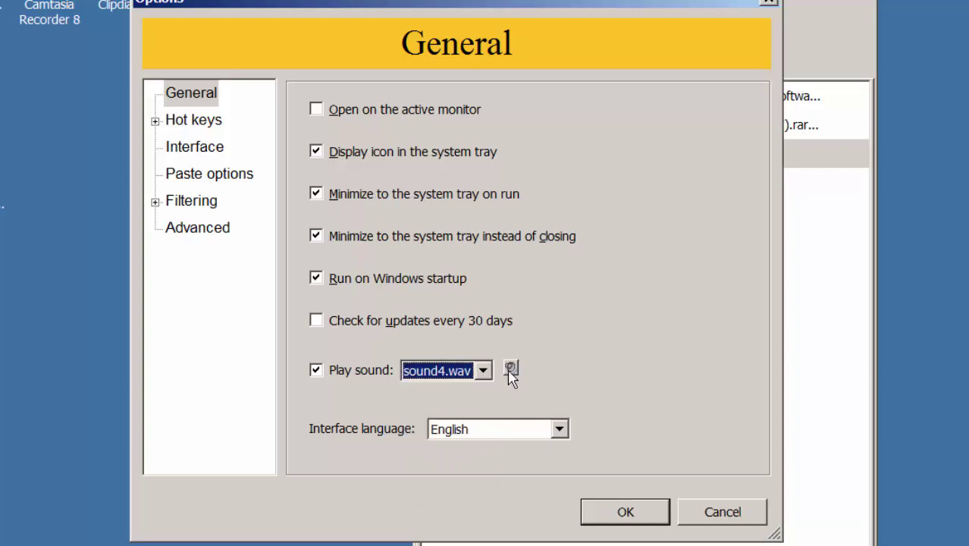
{"action": "left_click", "coordinate": [512, 369]}
{"action": "left_click", "coordinate": [183, 123]}
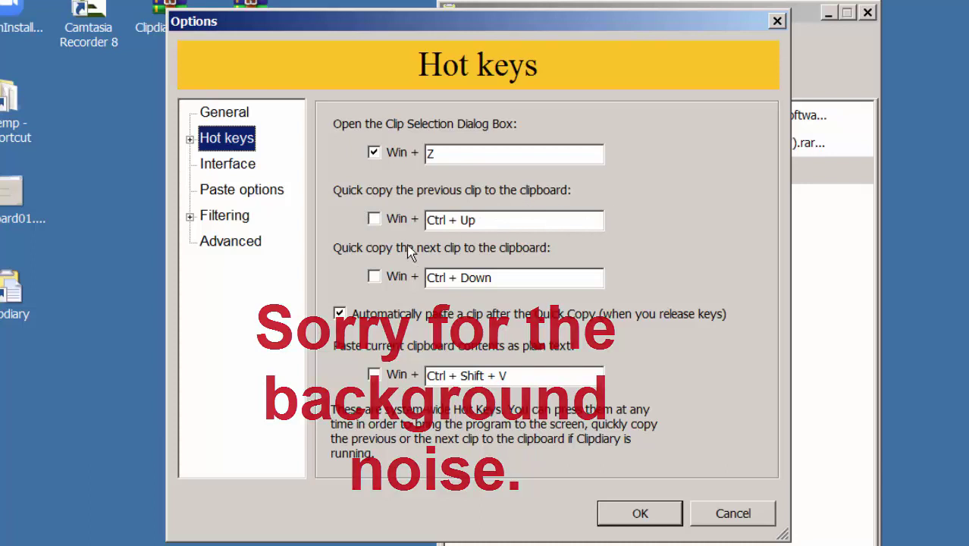
{"action": "left_click", "coordinate": [475, 224]}
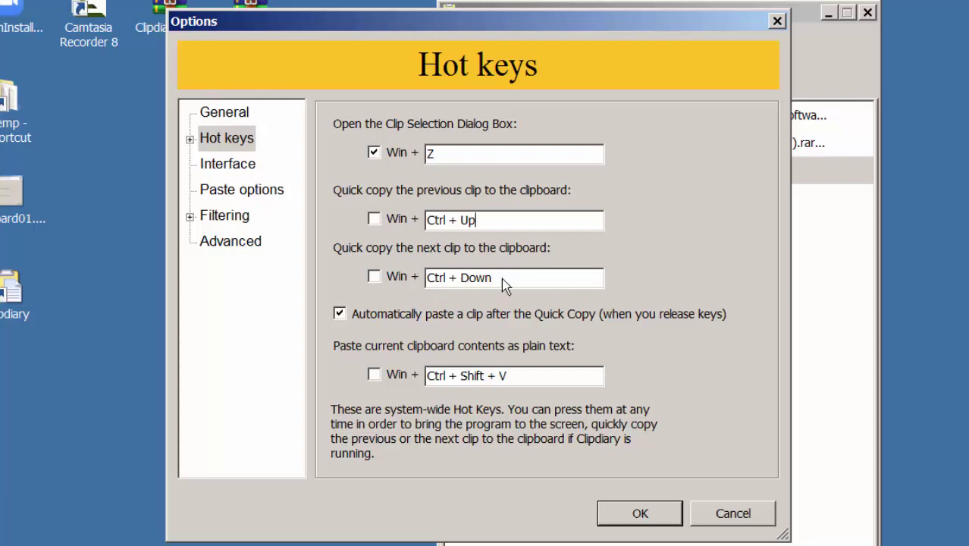
{"action": "left_click", "coordinate": [379, 226]}
Save the options, then select and copy all text of MyBackup_full_b1_s1_v1.txt on D:.
{"action": "left_click", "coordinate": [641, 514]}
{"action": "left_click", "coordinate": [828, 13]}
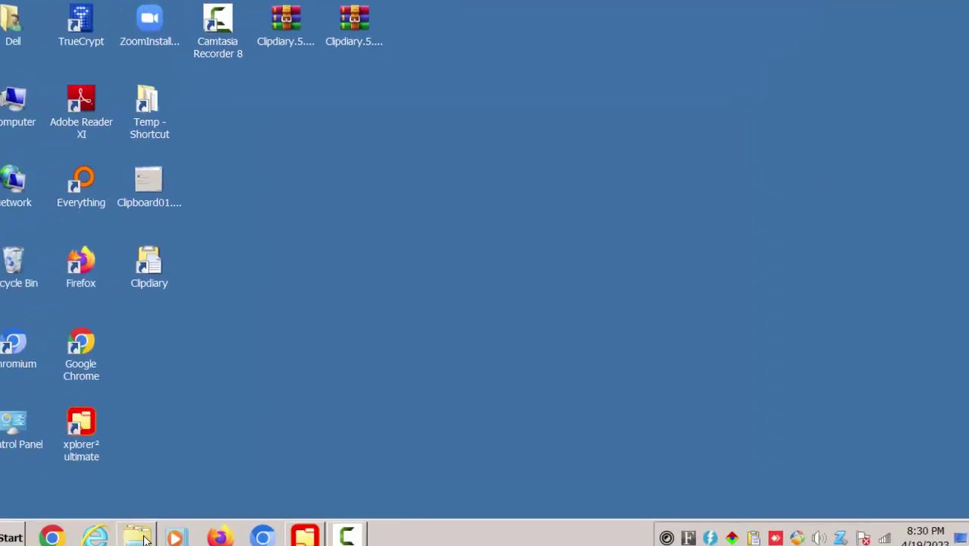
{"action": "left_click", "coordinate": [143, 537]}
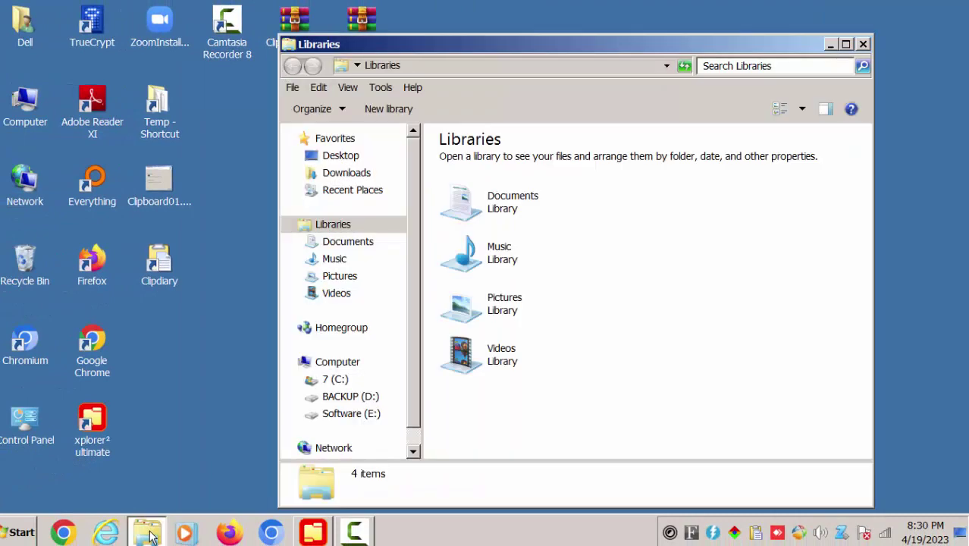
{"action": "left_click", "coordinate": [365, 398]}
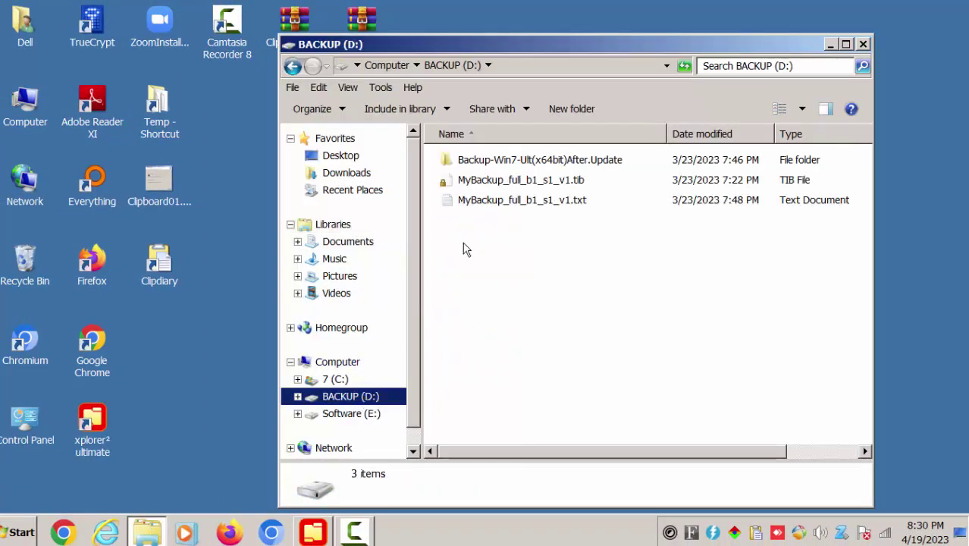
{"action": "double_click", "coordinate": [480, 200]}
{"action": "left_click", "coordinate": [494, 214]}
{"action": "key", "text": "ctrl+a"}
{"action": "left_click", "coordinate": [811, 85]}
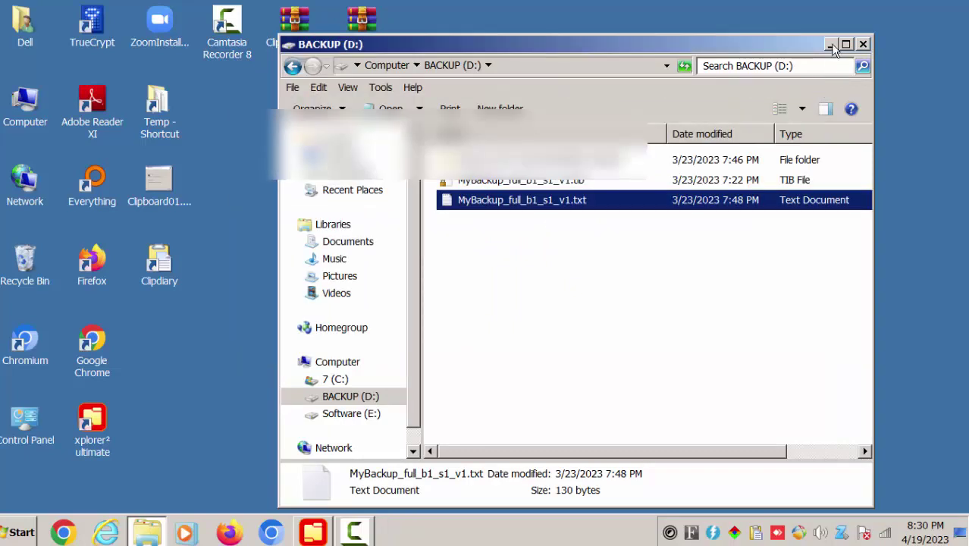
{"action": "left_click", "coordinate": [832, 44]}
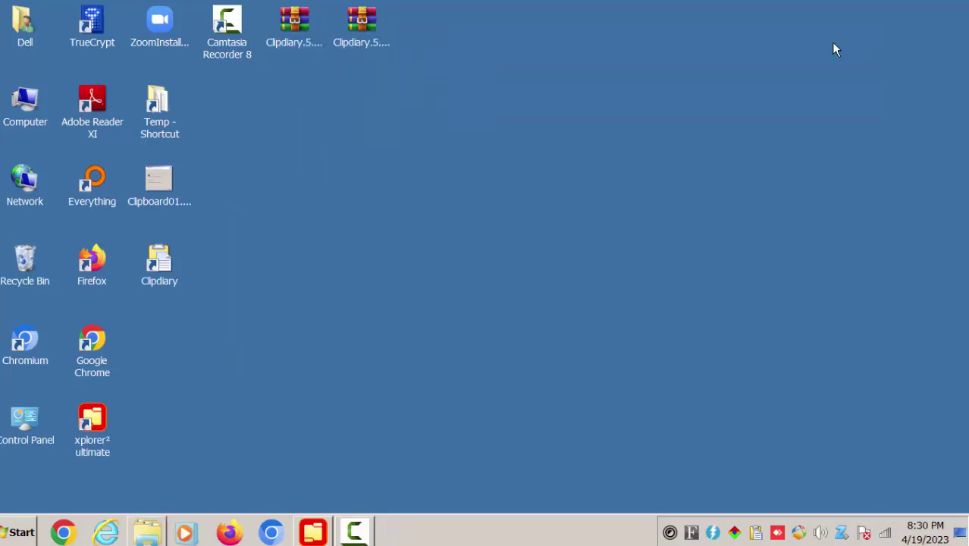
Copy all text of E:\Software\Free Giveaway.txt, close it and minimize Explorer.
{"action": "left_click", "coordinate": [151, 533]}
{"action": "left_click", "coordinate": [292, 66]}
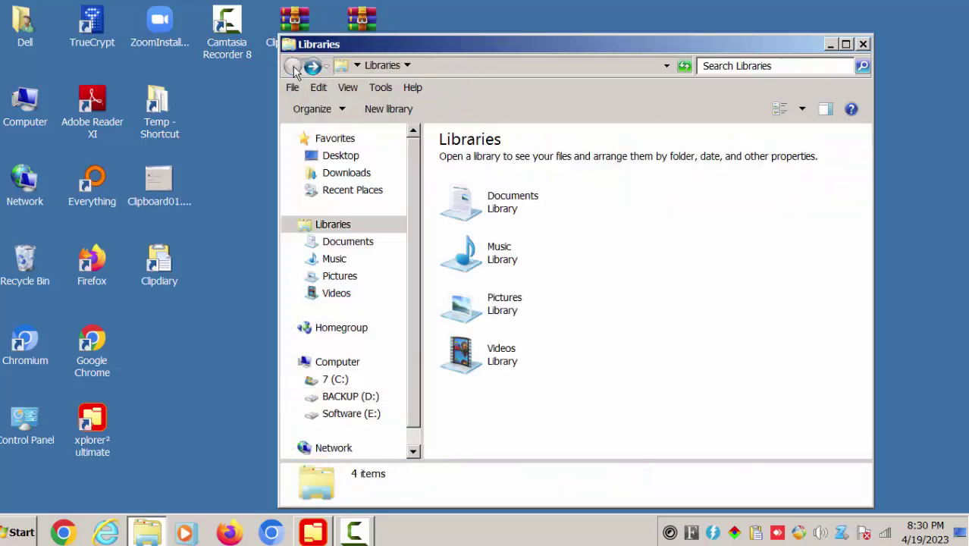
{"action": "left_click", "coordinate": [364, 415]}
{"action": "left_click", "coordinate": [472, 200]}
{"action": "double_click", "coordinate": [472, 200]}
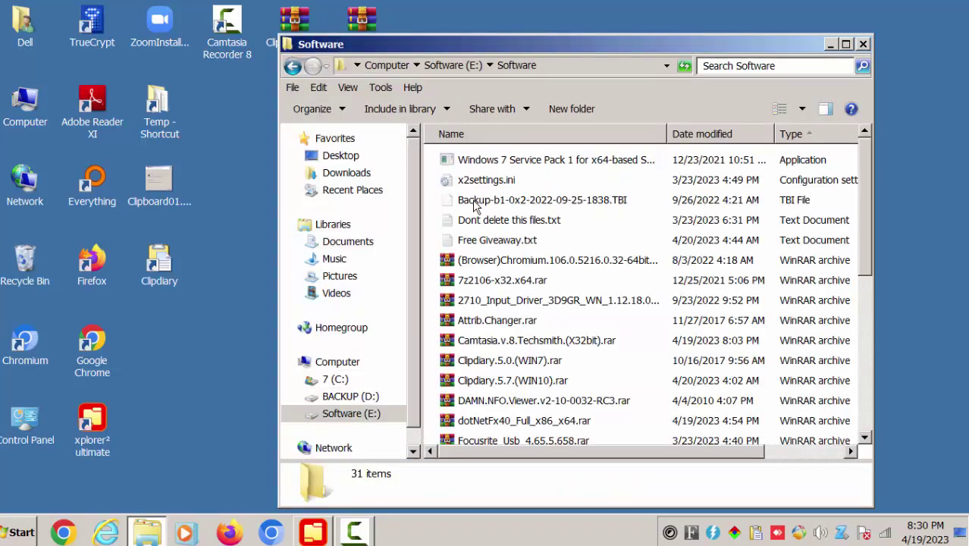
{"action": "double_click", "coordinate": [500, 240]}
{"action": "key", "text": "ctrl+a"}
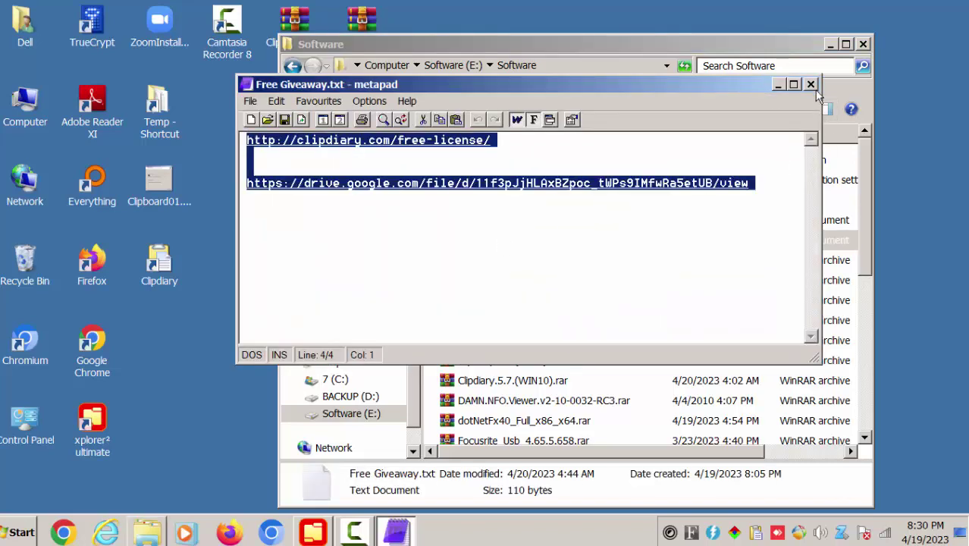
{"action": "left_click", "coordinate": [811, 84]}
{"action": "left_click", "coordinate": [832, 44]}
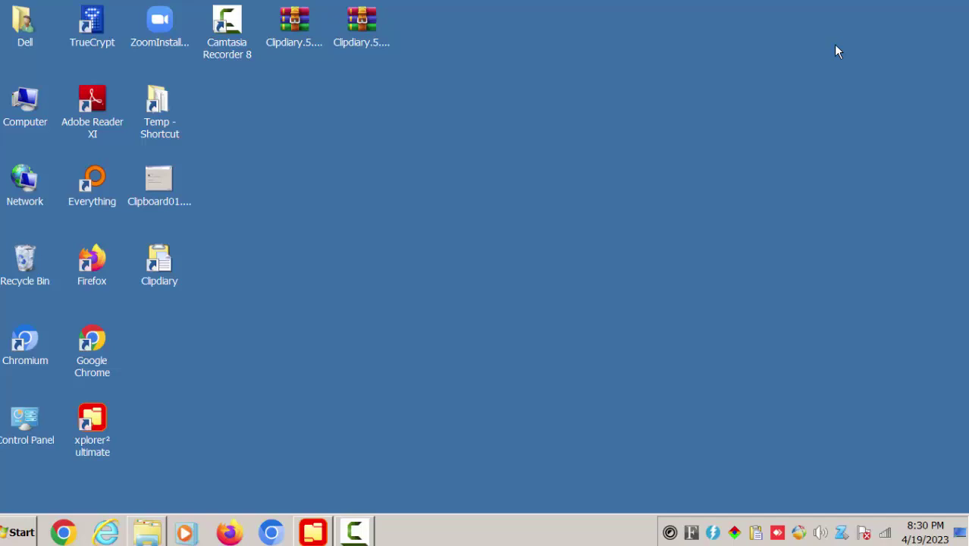
{"action": "key", "text": "super+r"}
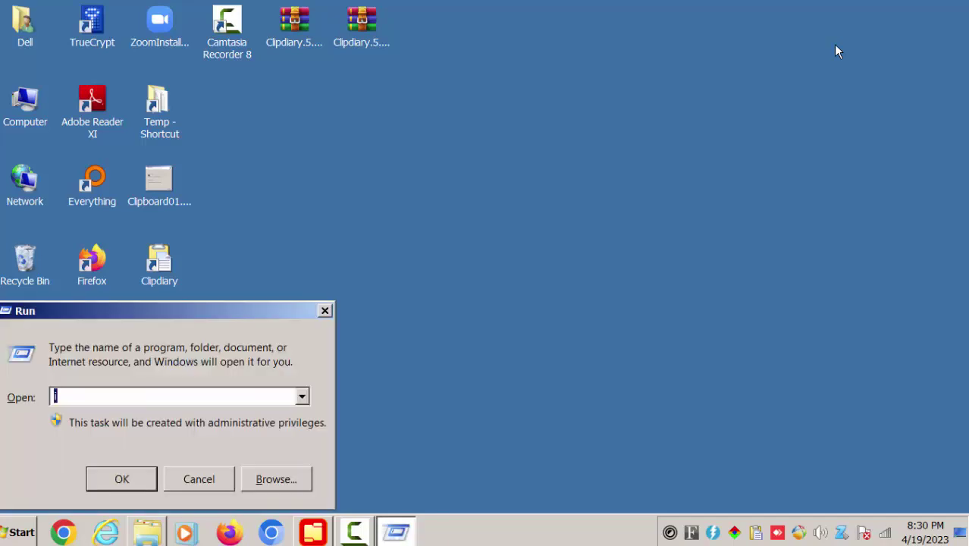
{"action": "type", "text": "n"}
{"action": "key", "text": "Return"}
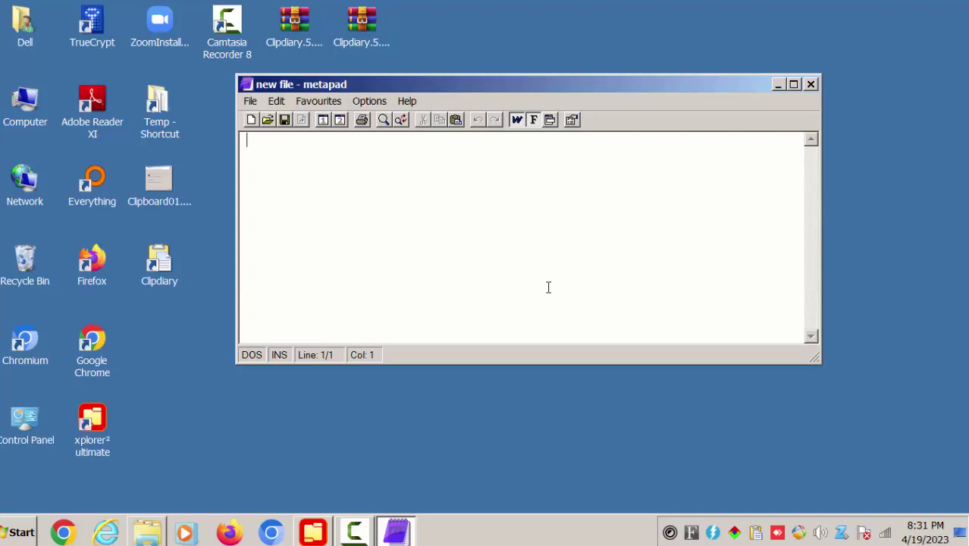
{"action": "key", "text": "ctrl+shift+Up"}
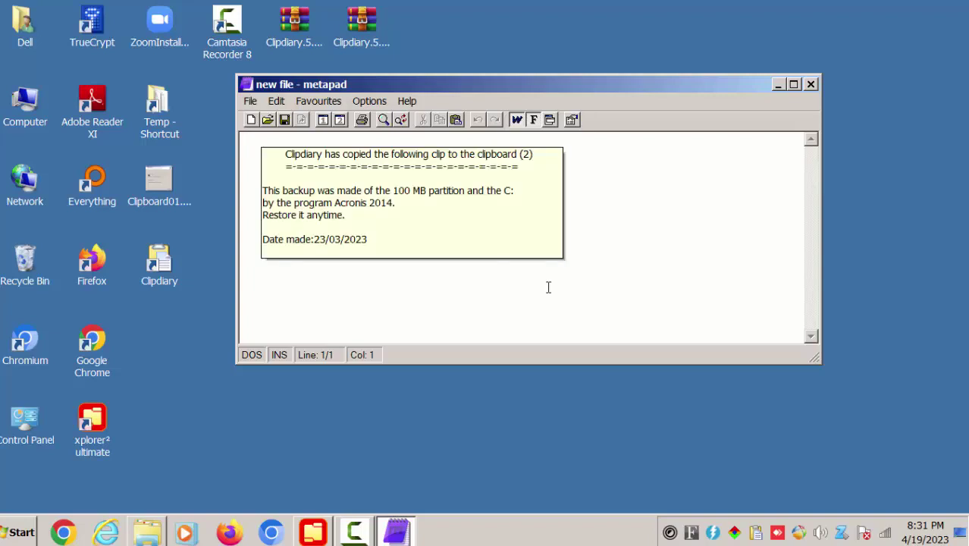
{"action": "key", "text": "ctrl+shift+Down"}
{"action": "key", "text": "ctrl+shift+Up"}
{"action": "key", "text": "ctrl+shift+Down"}
{"action": "key", "text": "ctrl+shift+Up"}
{"action": "key", "text": "ctrl+shift+Up"}
{"action": "key", "text": "ctrl+shift+Up"}
{"action": "key", "text": "ctrl+shift+Down"}
{"action": "key", "text": "ctrl+shift+Down"}
{"action": "key", "text": "ctrl+shift+Down"}
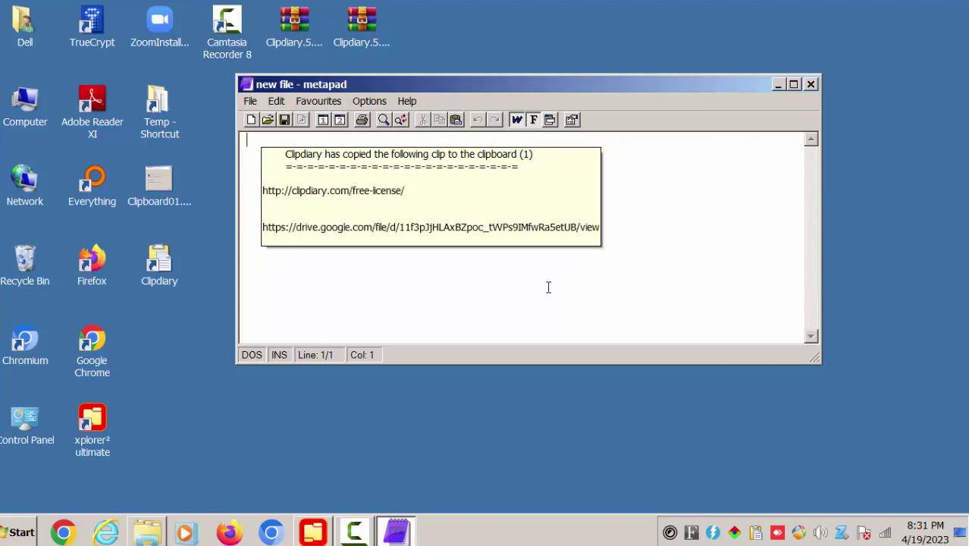
{"action": "key", "text": "ctrl+shift+Down"}
{"action": "key", "text": "ctrl+shift+Up"}
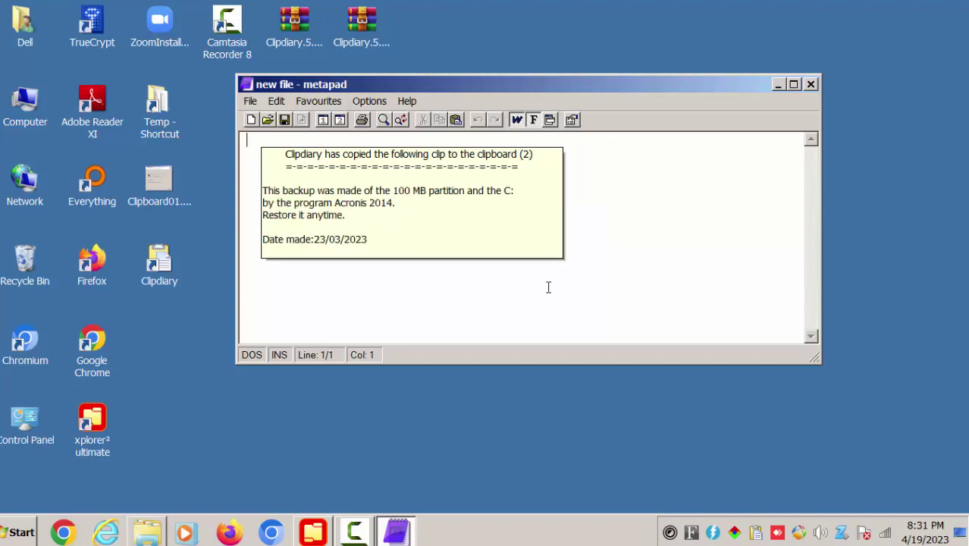
{"action": "type", "text": "This backup was made of the 100 MB partition and the C: by the program Acronis 2014. Restore it anytime.  Date made:23/03/2023"}
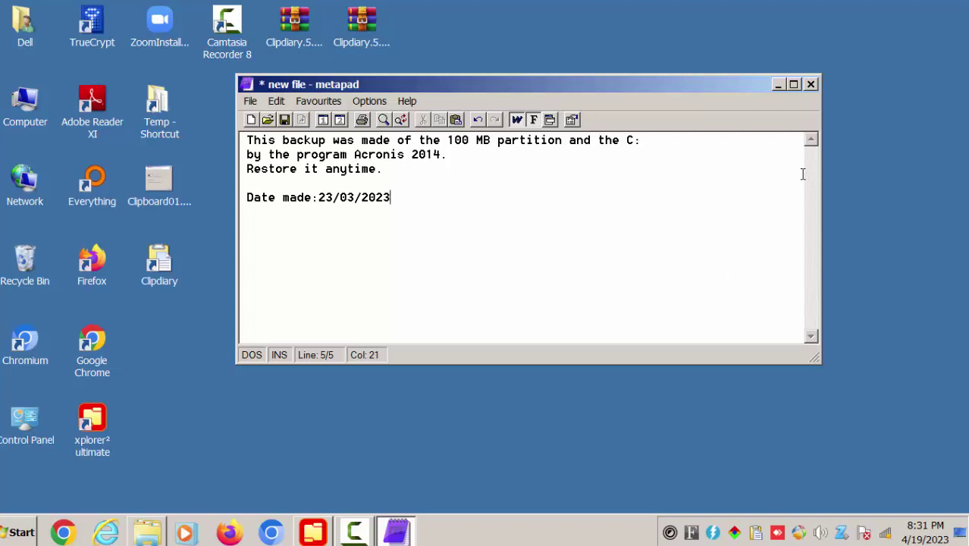
{"action": "left_click", "coordinate": [811, 84]}
{"action": "left_click", "coordinate": [499, 319]}
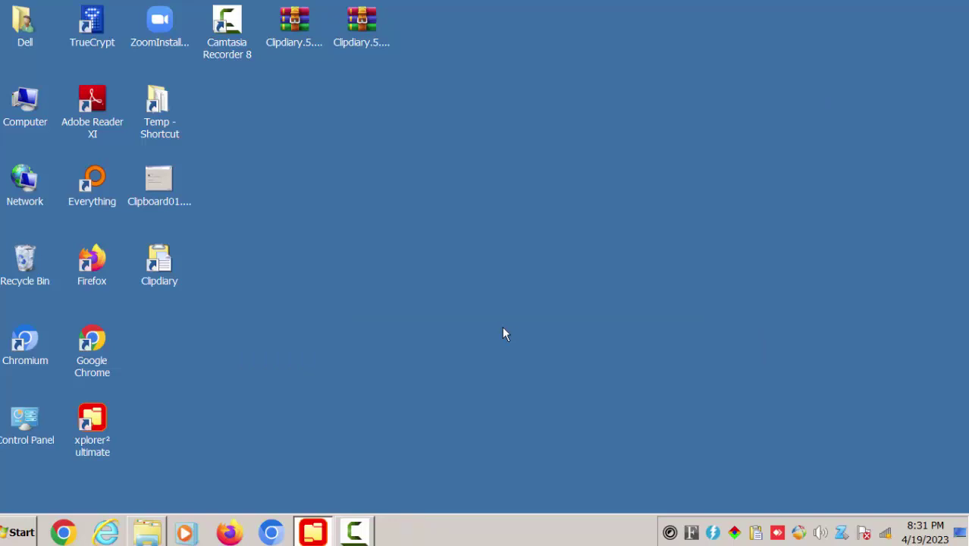
{"action": "key", "text": "ctrl+d"}
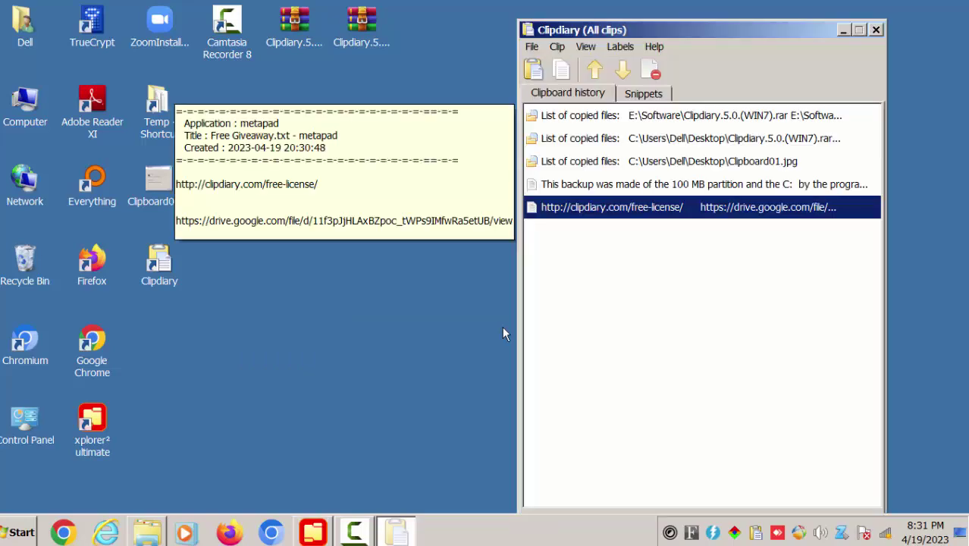
{"action": "left_click", "coordinate": [635, 131]}
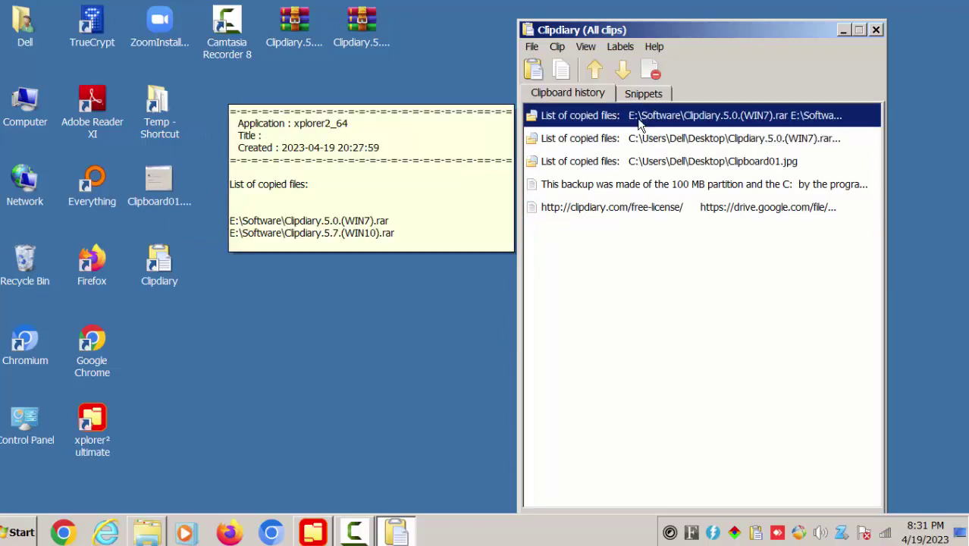
{"action": "left_click", "coordinate": [632, 211]}
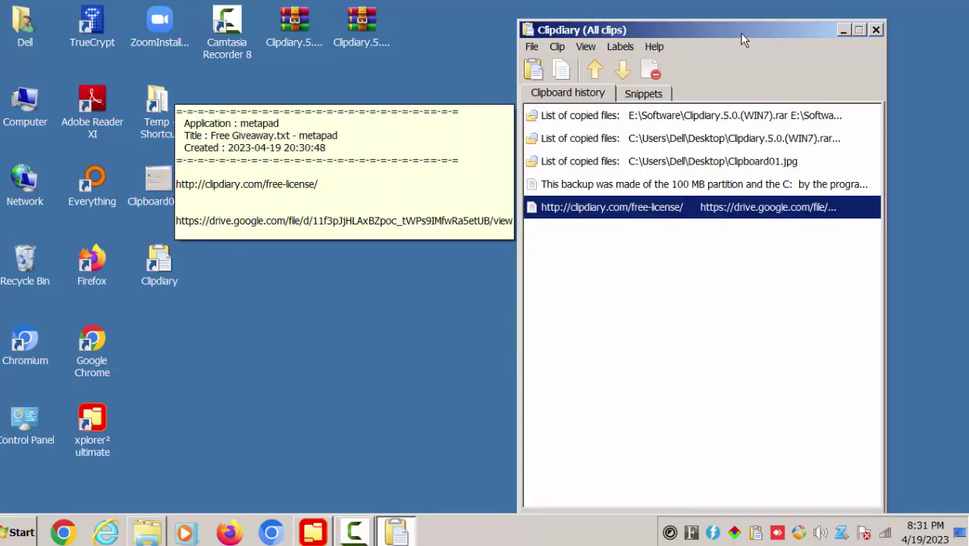
{"action": "left_click_drag", "start_coordinate": [740, 33], "coordinate": [719, 16]}
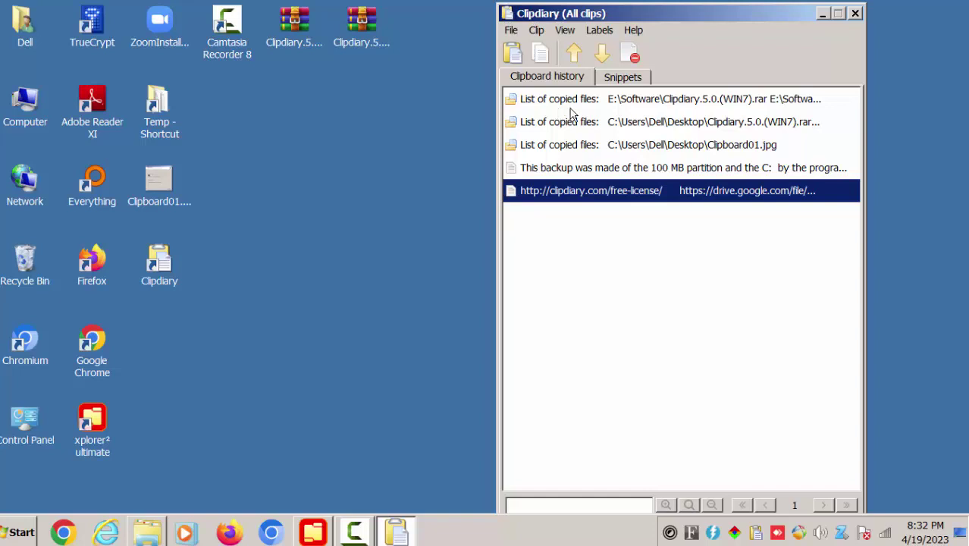
Hide the clip history and inspect the Clipdiary.5.7.(WIN10).rar contents in WinRAR, then close it.
{"action": "left_click", "coordinate": [876, 176]}
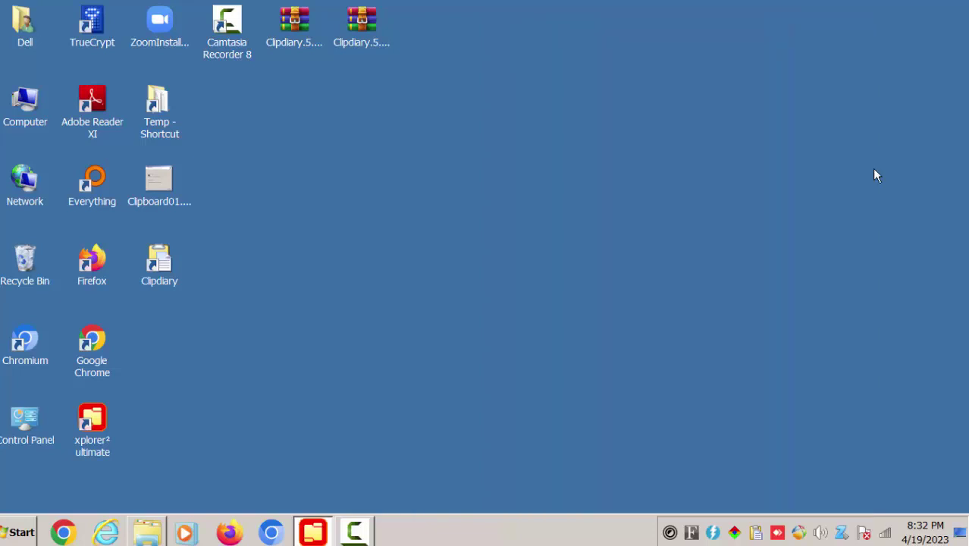
{"action": "left_click", "coordinate": [360, 44]}
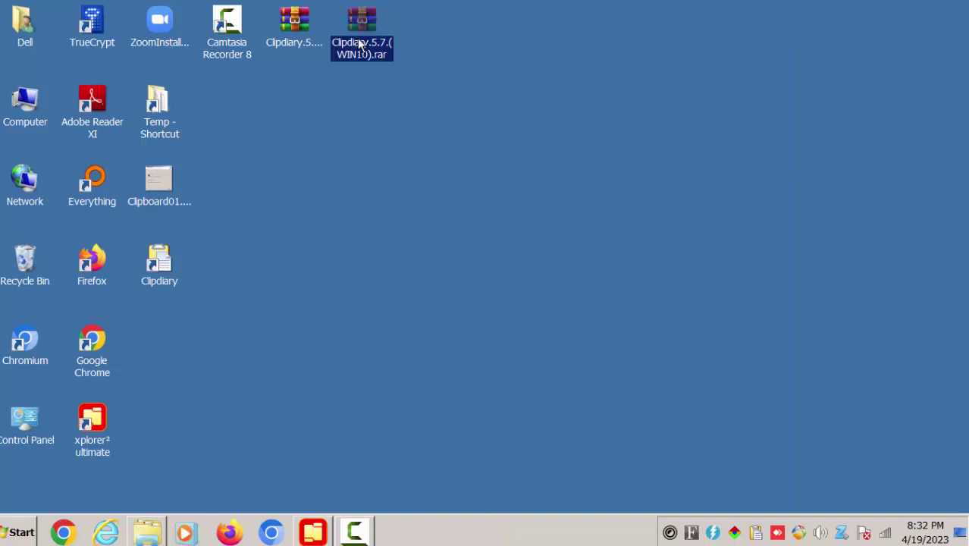
{"action": "double_click", "coordinate": [366, 55]}
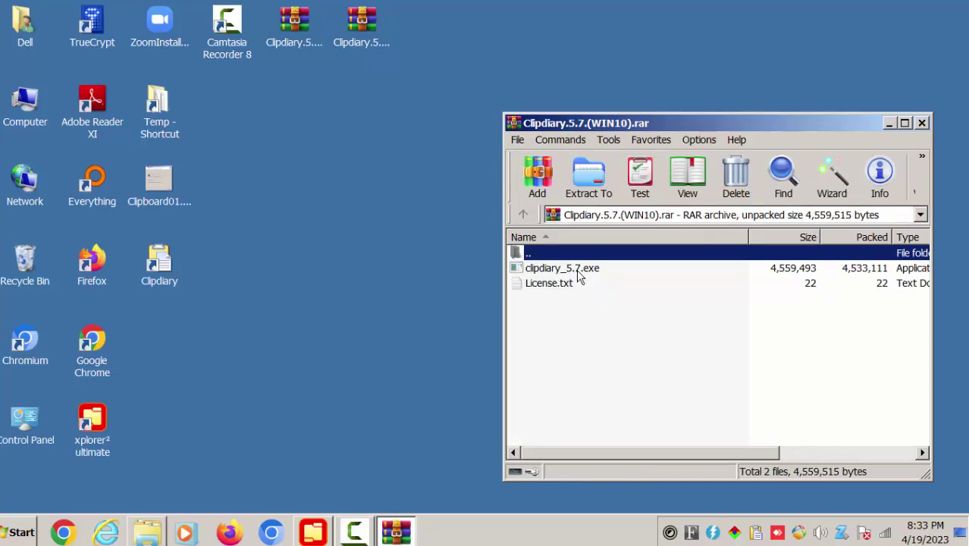
{"action": "left_click", "coordinate": [922, 122]}
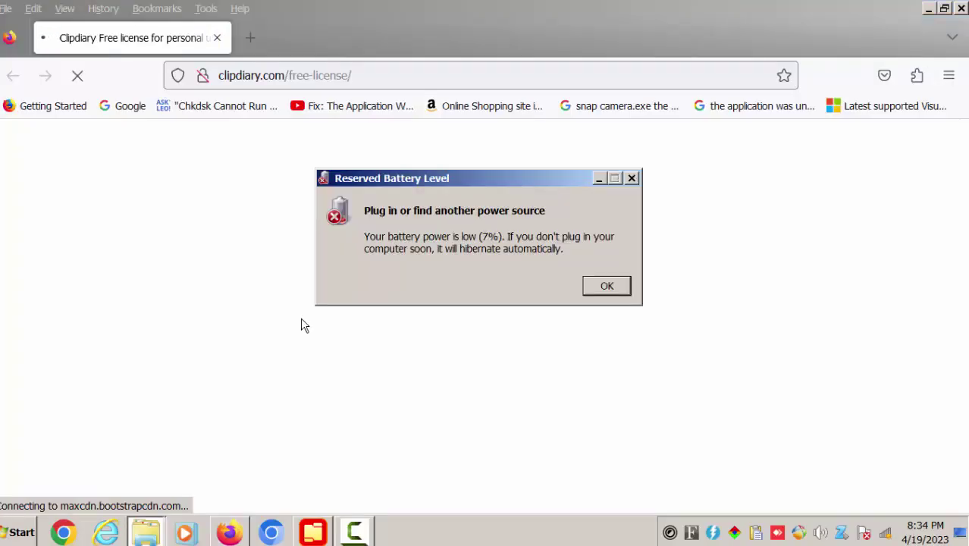
Dismiss the Reserved Battery Level warning and minimize Firefox to reveal the desktop.
{"action": "key", "text": "Return"}
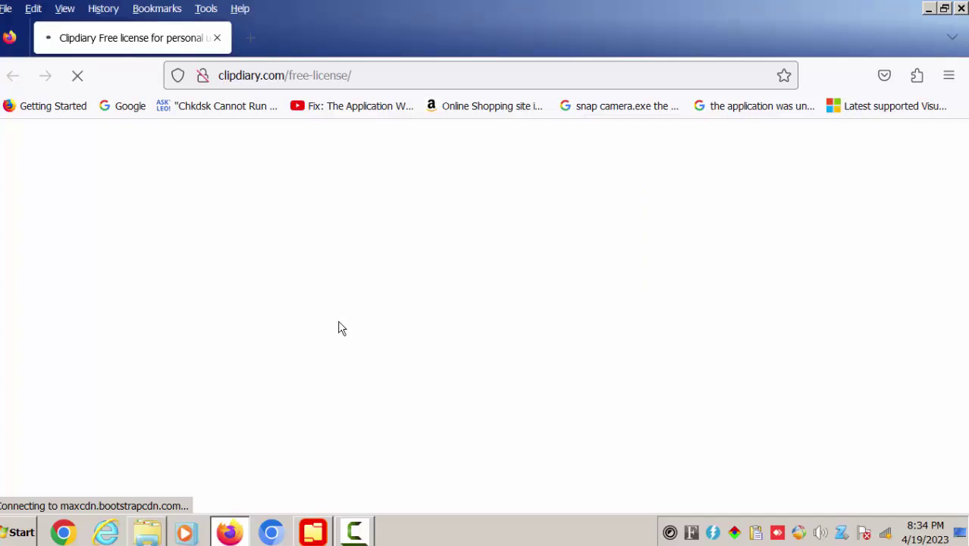
{"action": "left_click", "coordinate": [240, 529]}
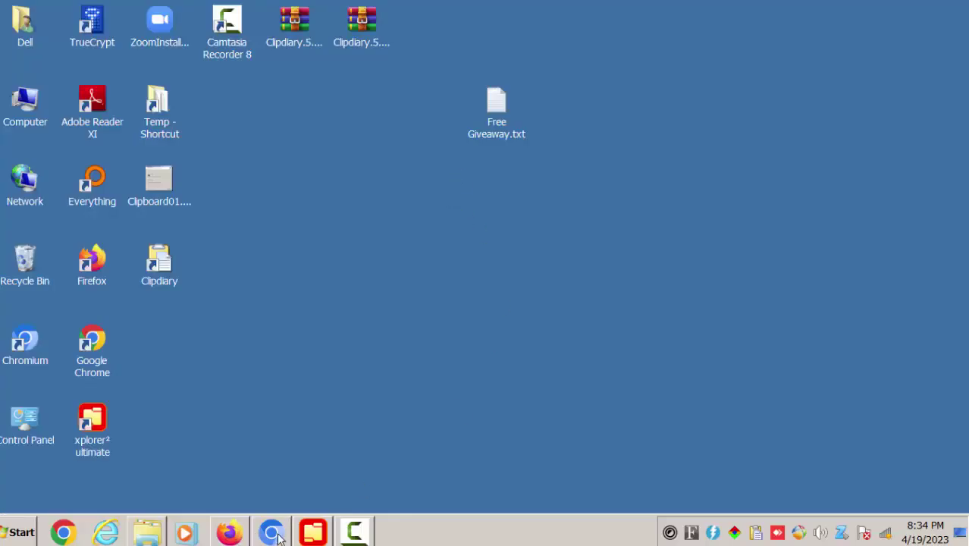
View and scroll the tray wireless network list, then close it.
{"action": "left_click", "coordinate": [885, 534]}
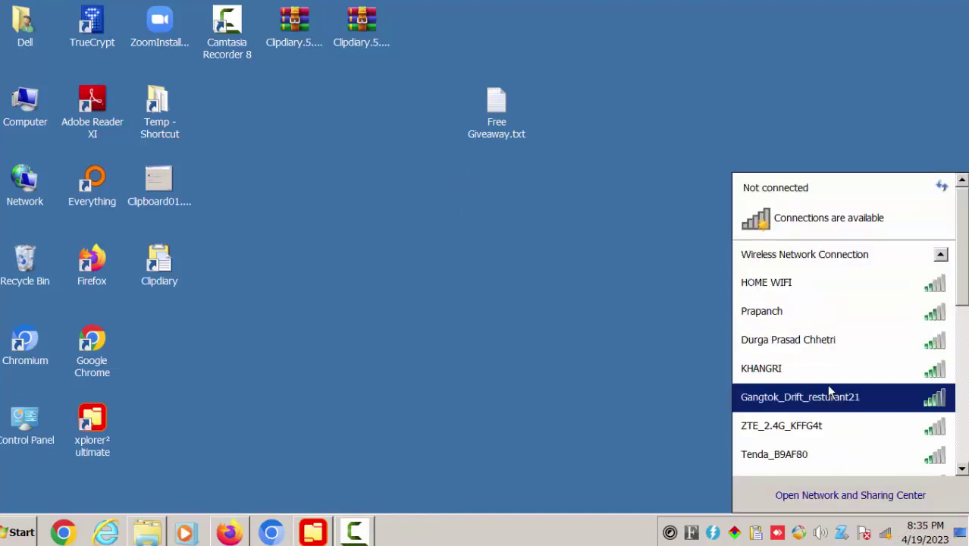
{"action": "scroll", "coordinate": [825, 440], "scroll_direction": "down", "scroll_amount": 1}
{"action": "left_click", "coordinate": [631, 356]}
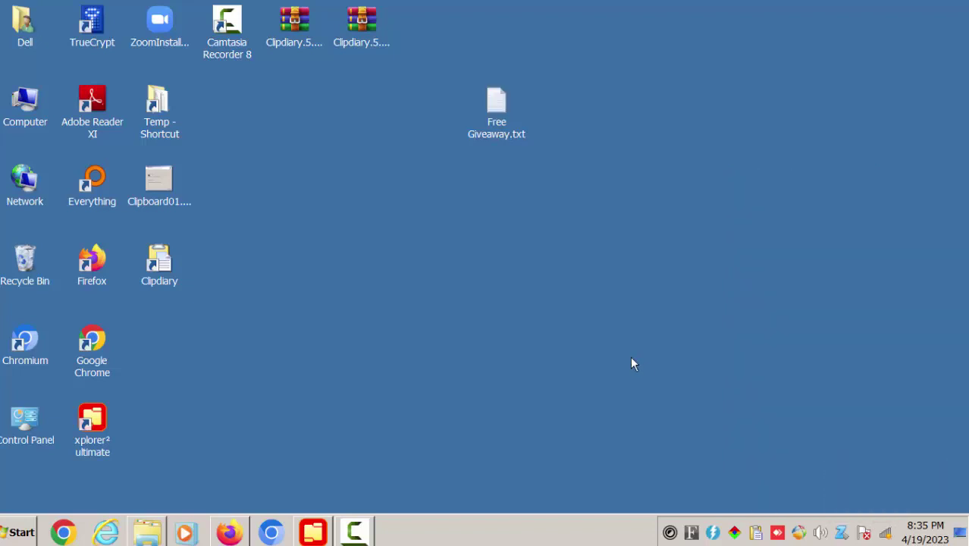
Read the clipdiary and Google Drive links in Free Giveaway.txt in metapad, twice.
{"action": "double_click", "coordinate": [505, 129]}
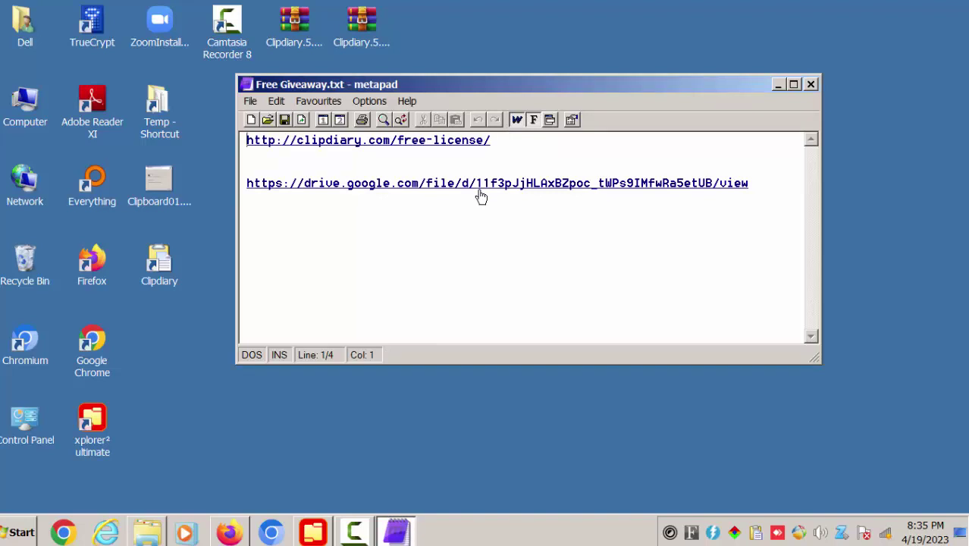
{"action": "left_click", "coordinate": [811, 84]}
{"action": "left_click", "coordinate": [288, 34]}
{"action": "left_click", "coordinate": [370, 59]}
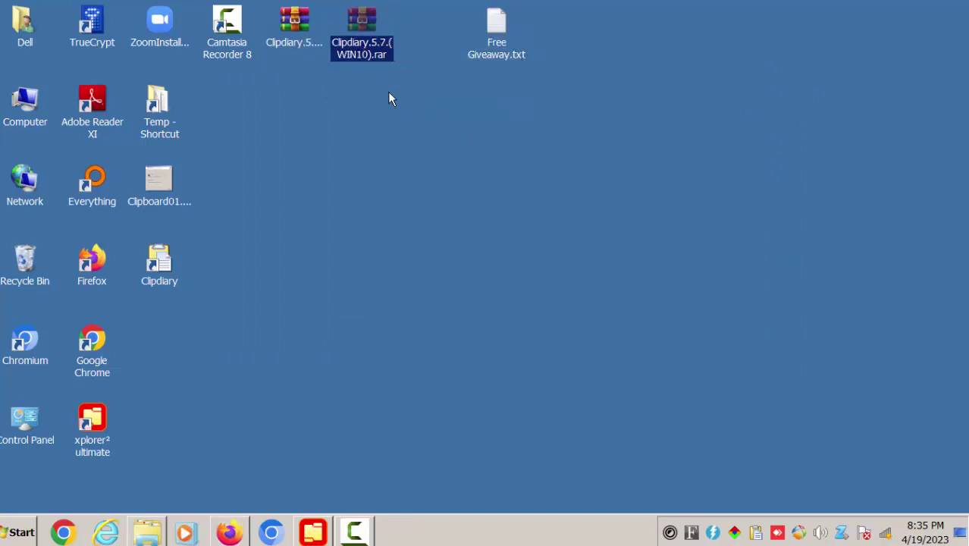
{"action": "double_click", "coordinate": [508, 58]}
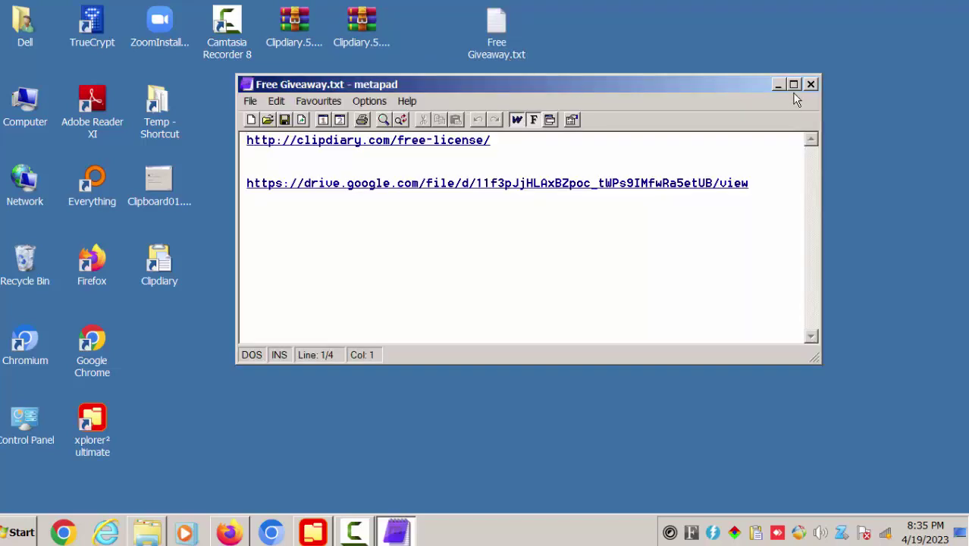
{"action": "left_click", "coordinate": [814, 84]}
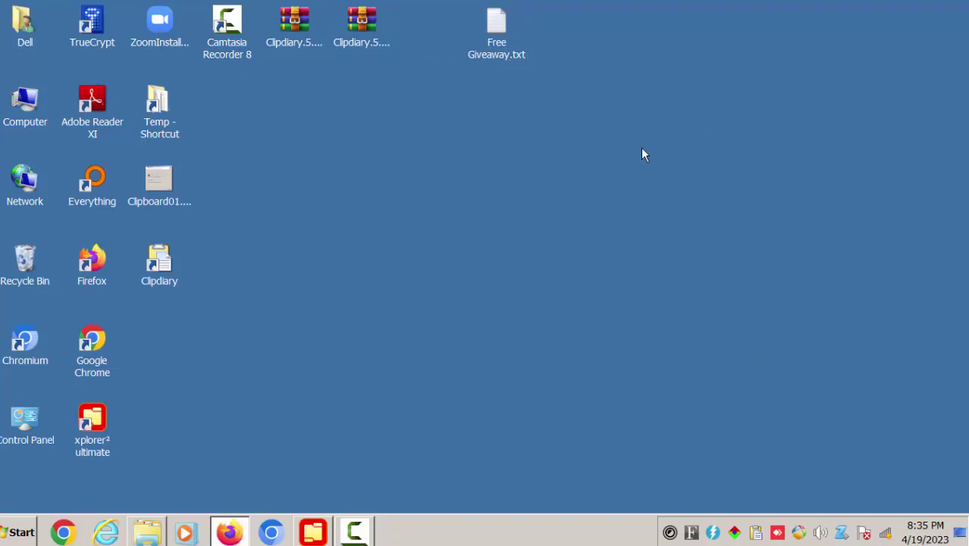